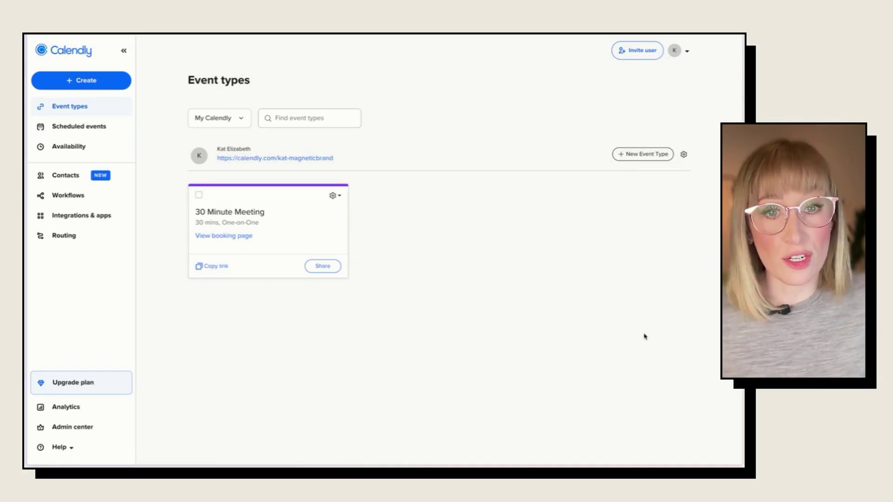
Begin a new Calendly event type and select the One-on-One kind.
{"action": "left_click", "coordinate": [626, 156]}
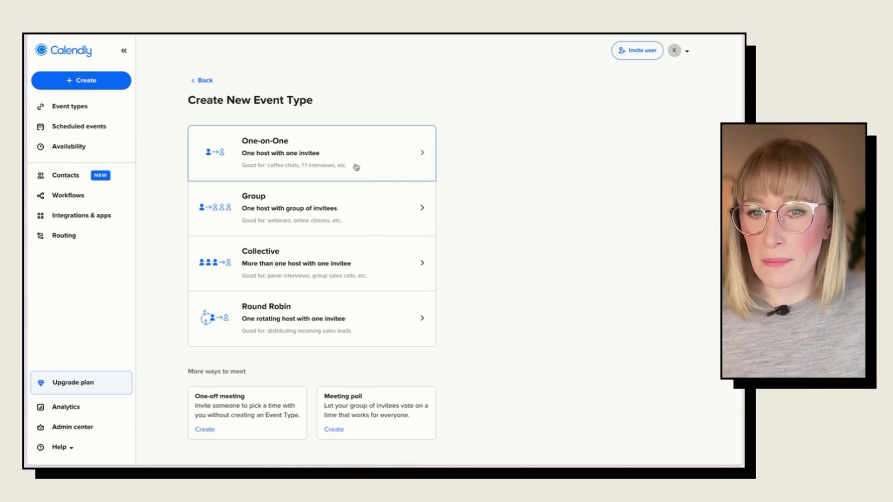
{"action": "left_click", "coordinate": [313, 162]}
Name the event 'Disovery Call', colour it pink and set a 60 min duration.
{"action": "left_click", "coordinate": [467, 207]}
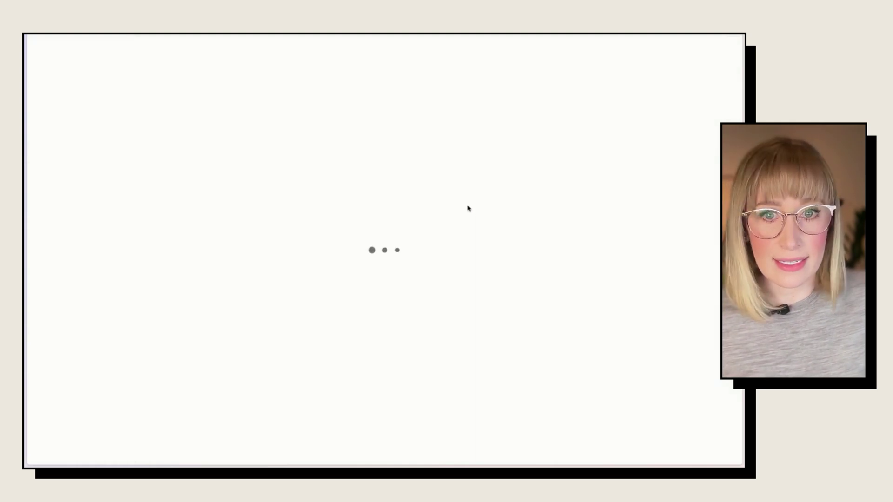
{"action": "left_click", "coordinate": [82, 121]}
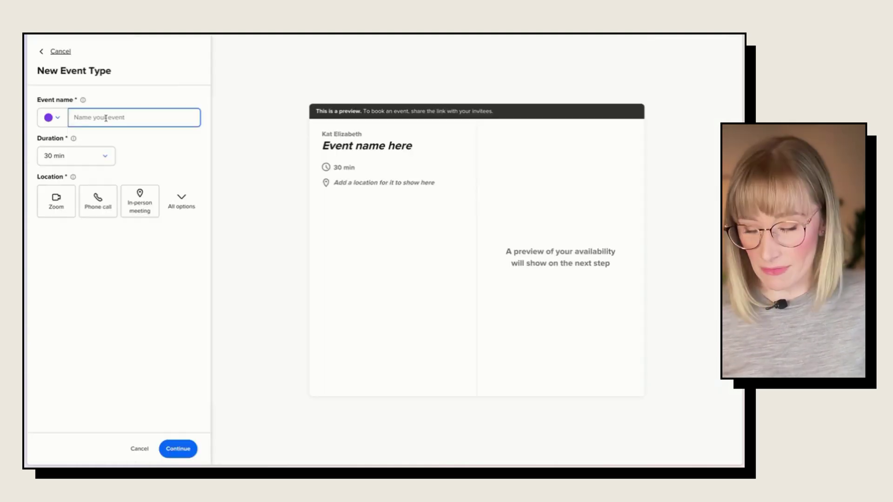
{"action": "type", "text": "Disovery Call"}
{"action": "left_click", "coordinate": [49, 119]}
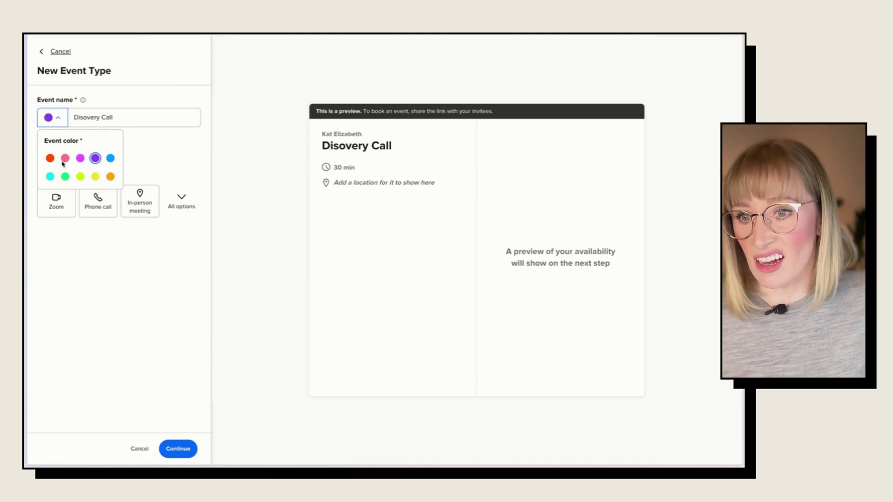
{"action": "left_click", "coordinate": [66, 159]}
{"action": "left_click", "coordinate": [98, 157]}
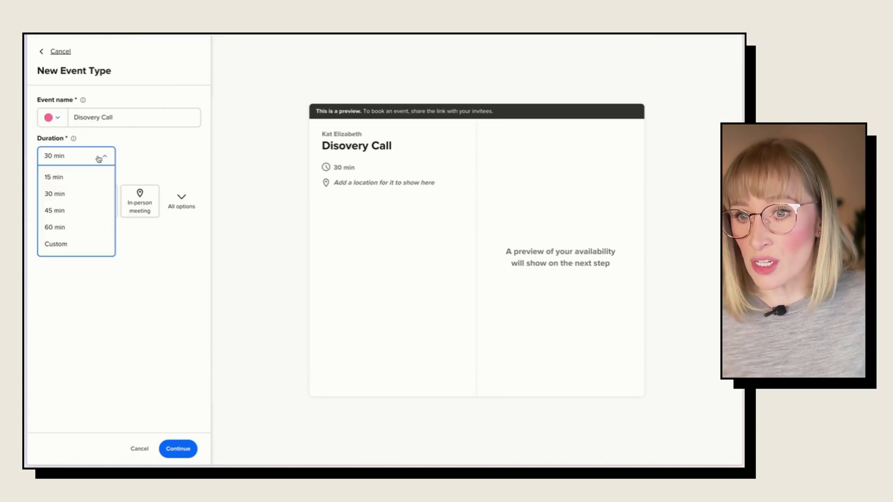
{"action": "left_click", "coordinate": [58, 228]}
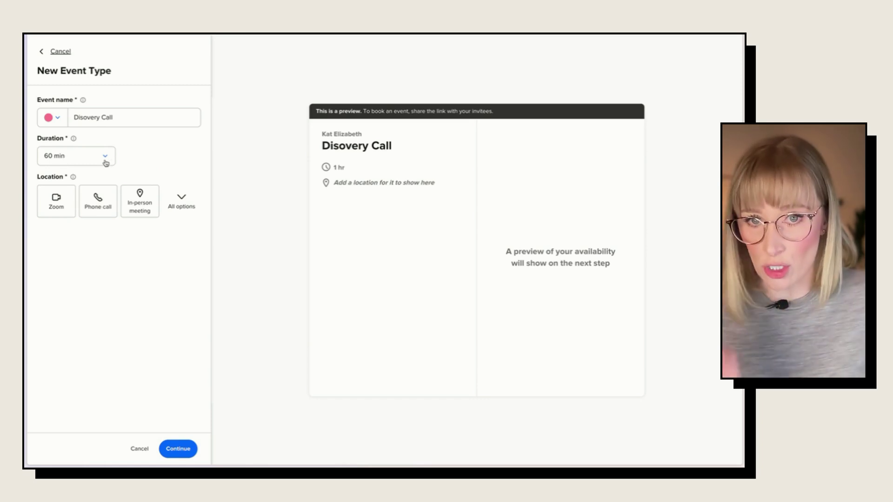
Make it an in-person meeting at 123 Happy Ave and continue to further settings.
{"action": "left_click", "coordinate": [142, 208]}
{"action": "left_click", "coordinate": [319, 148]}
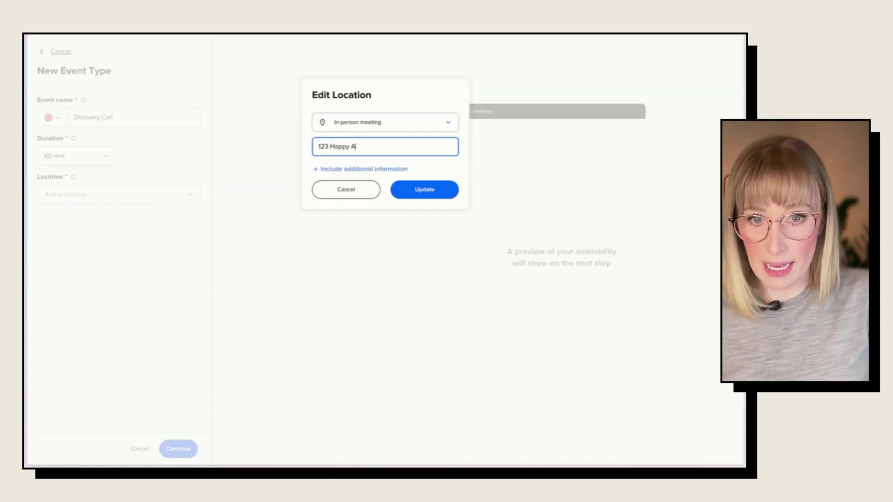
{"action": "left_click", "coordinate": [421, 193]}
{"action": "left_click", "coordinate": [181, 451]}
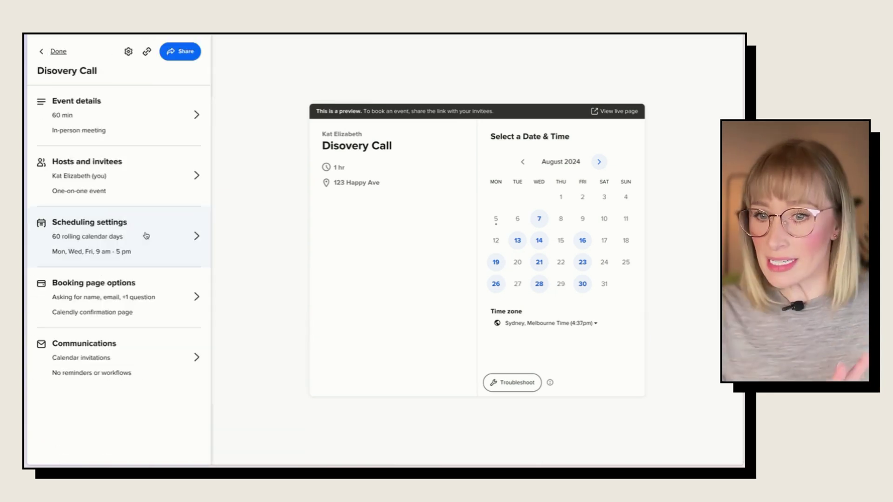
Show the host's hours as a calendar and mark August 14 unavailable.
{"action": "left_click", "coordinate": [146, 236]}
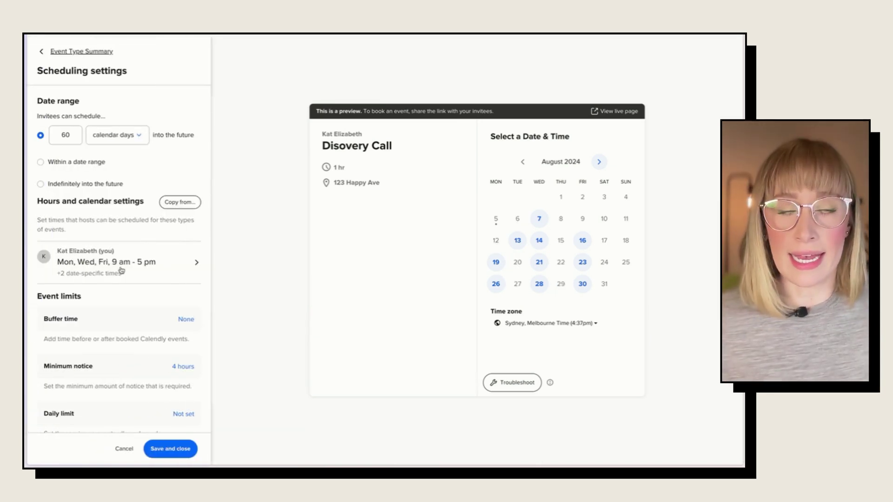
{"action": "left_click", "coordinate": [171, 265]}
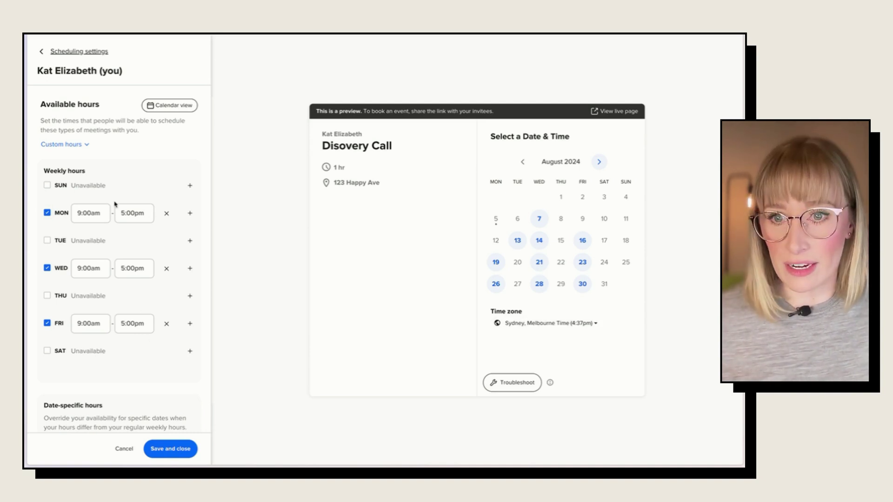
{"action": "left_click", "coordinate": [170, 107]}
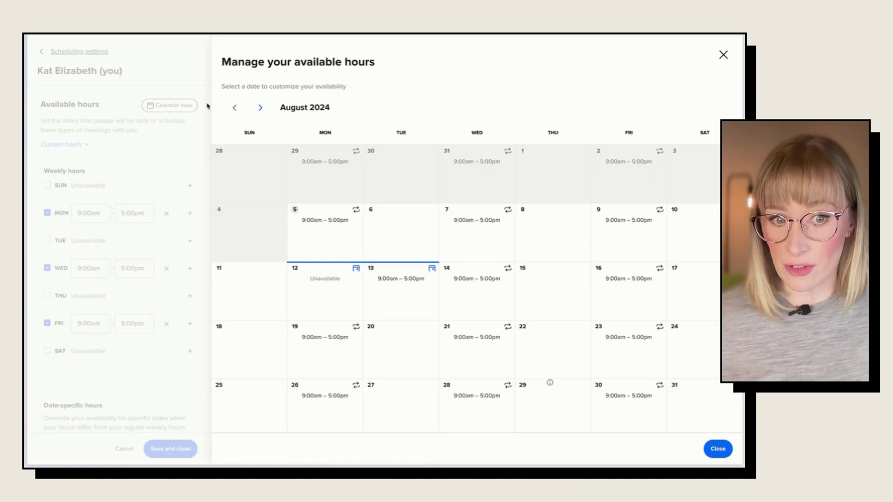
{"action": "left_click", "coordinate": [472, 286]}
{"action": "left_click", "coordinate": [463, 273]}
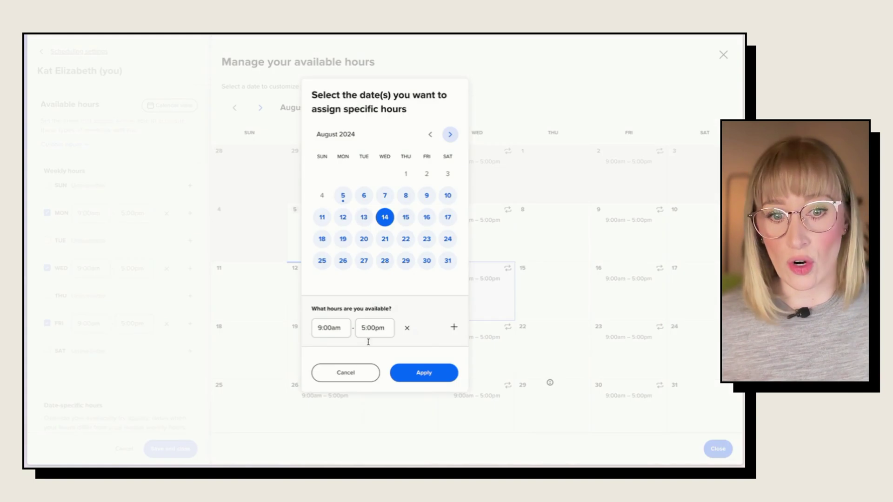
{"action": "left_click", "coordinate": [408, 328]}
{"action": "left_click", "coordinate": [421, 370]}
Edit August 15's hours on their own and apply the change.
{"action": "left_click", "coordinate": [546, 286]}
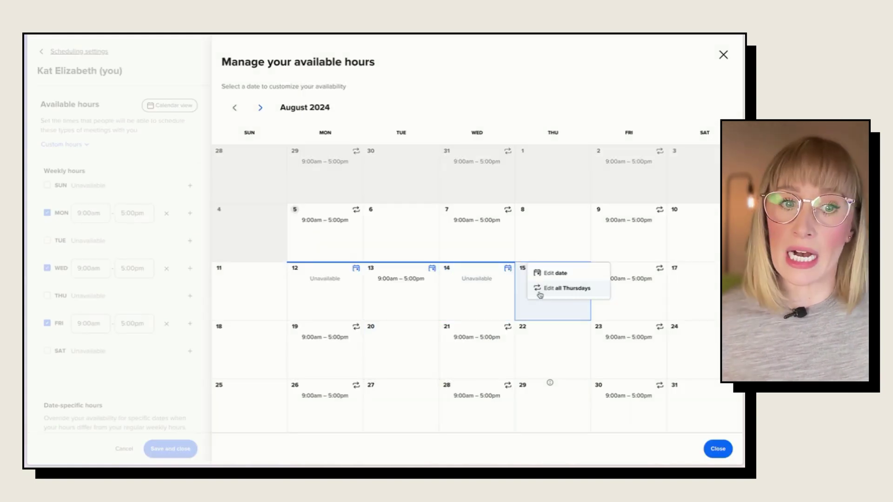
{"action": "left_click", "coordinate": [542, 274]}
{"action": "left_click", "coordinate": [395, 373]}
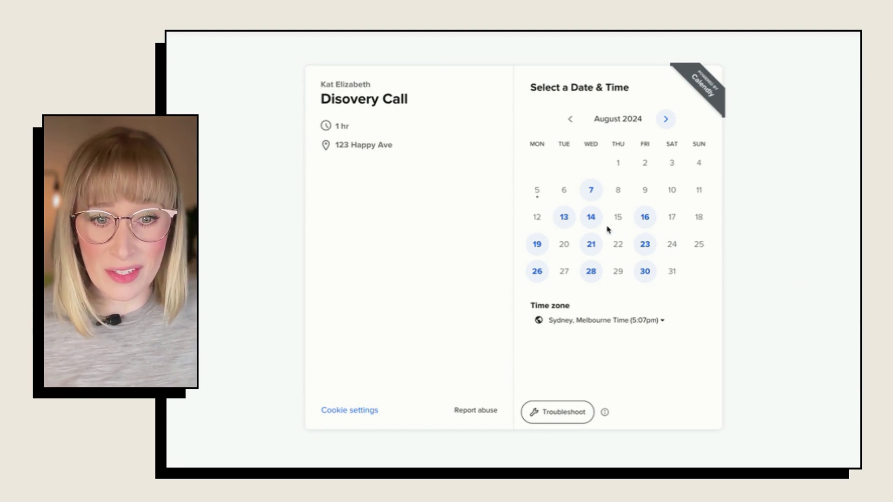
Pick Friday, August 16 at 10:00am and proceed to the invitee details form.
{"action": "left_click", "coordinate": [646, 217]}
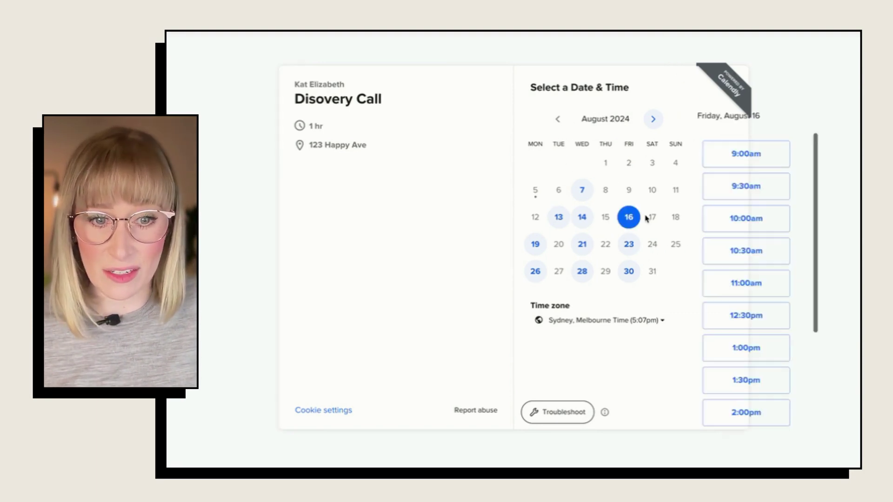
{"action": "left_click", "coordinate": [703, 227]}
{"action": "left_click", "coordinate": [709, 229]}
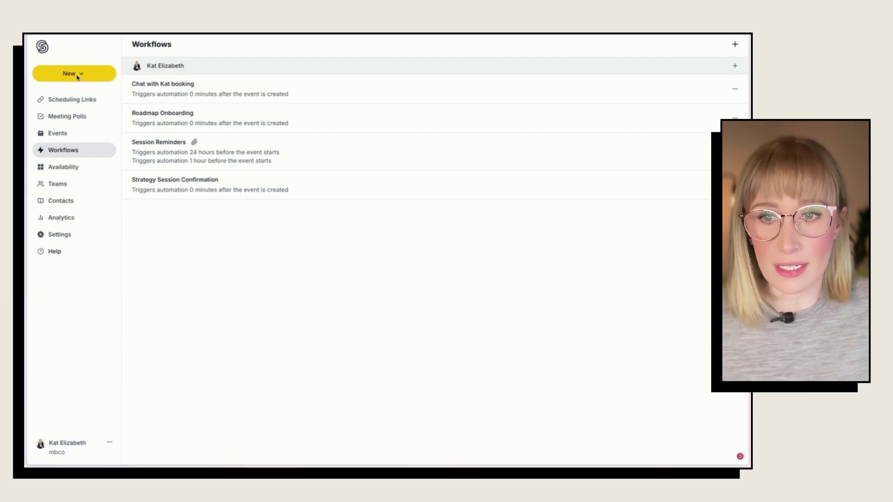
Create a new SavvyCal scheduling link and keep it One-on-One / Collective, Multi-Use.
{"action": "left_click", "coordinate": [92, 76]}
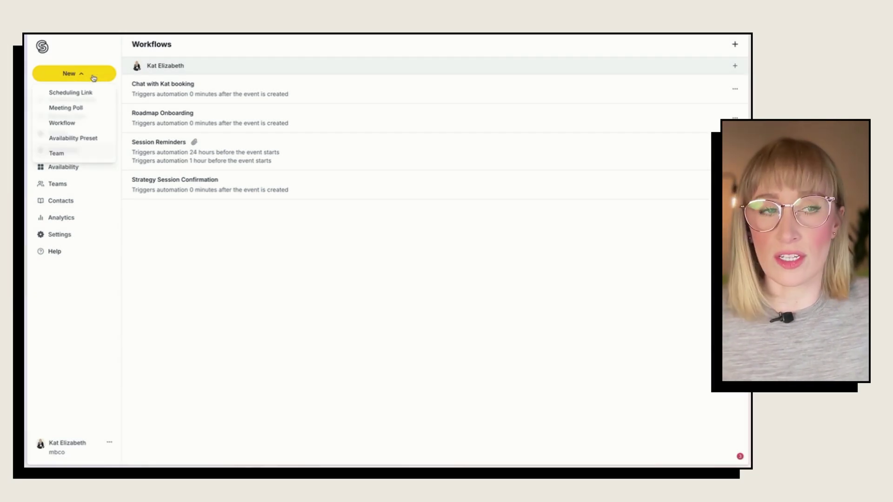
{"action": "left_click", "coordinate": [59, 93]}
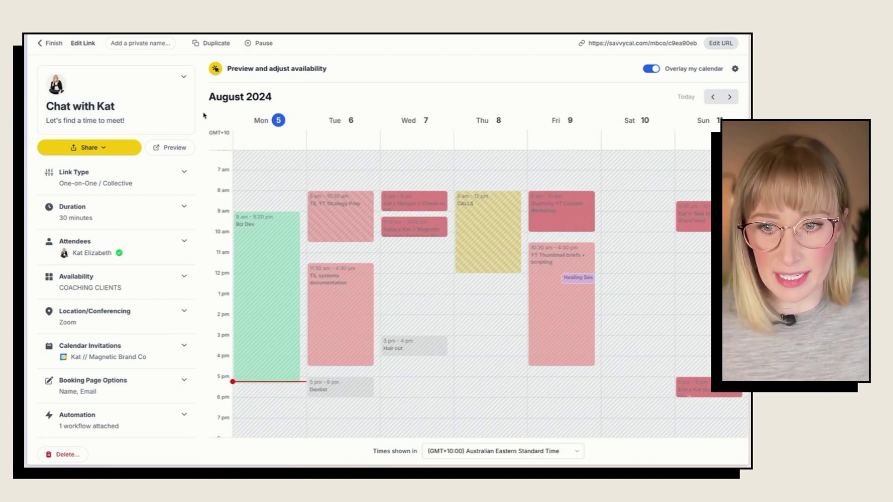
{"action": "left_click", "coordinate": [93, 182]}
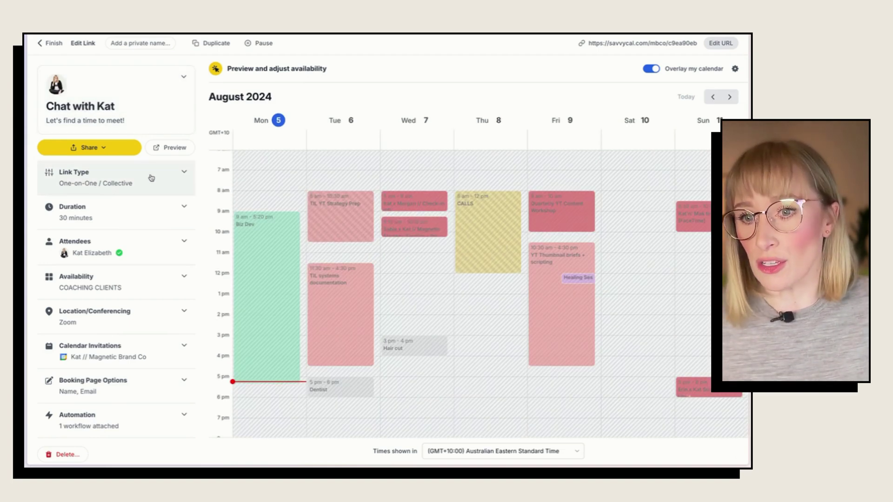
{"action": "left_click", "coordinate": [138, 217]}
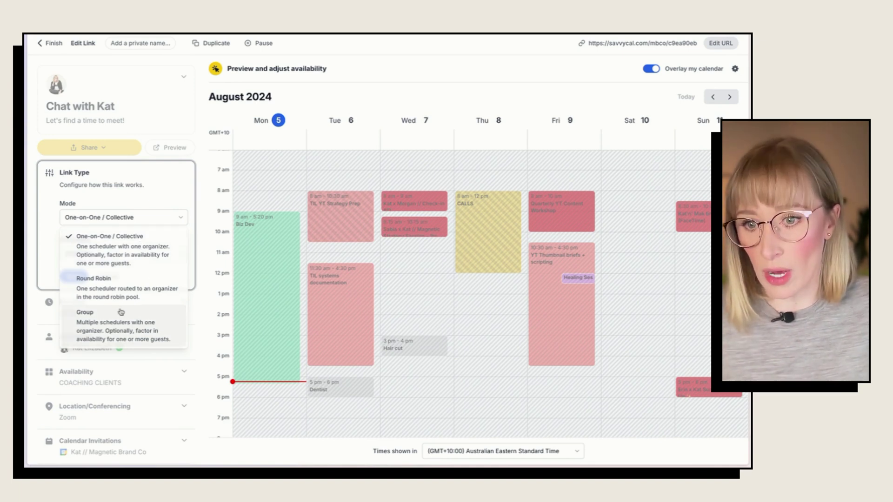
{"action": "left_click", "coordinate": [114, 251]}
{"action": "left_click", "coordinate": [103, 256]}
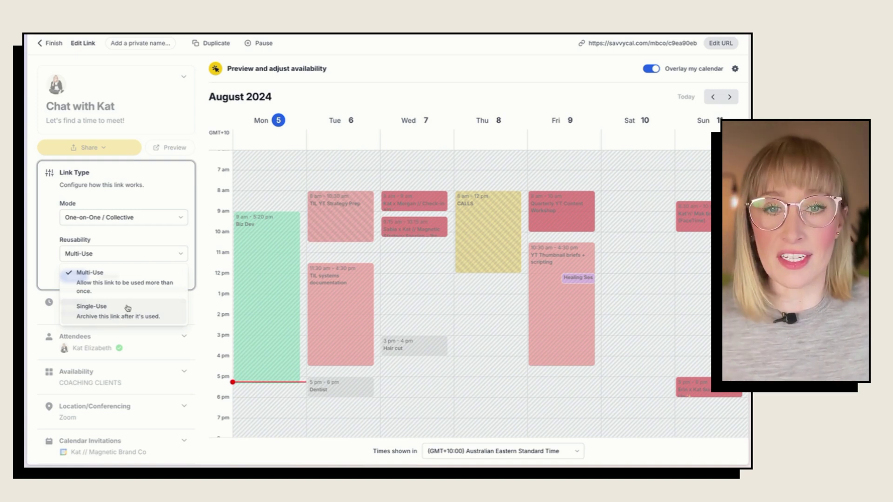
{"action": "left_click", "coordinate": [117, 276]}
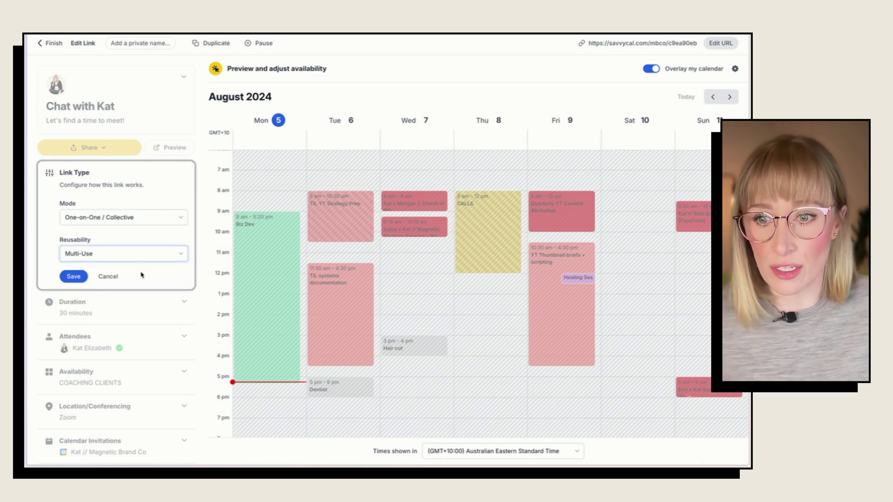
{"action": "left_click", "coordinate": [108, 276]}
Offer 45 minutes, 1 hour and a custom 75-minute duration, and save.
{"action": "left_click", "coordinate": [130, 217]}
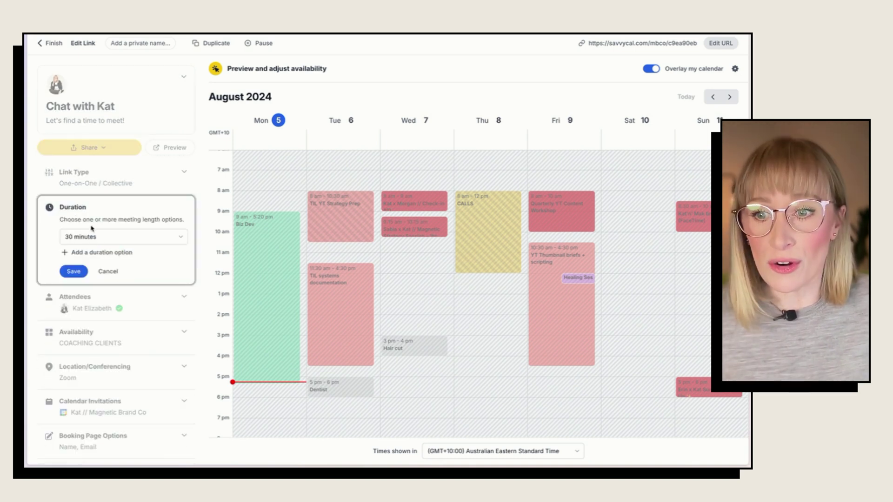
{"action": "left_click", "coordinate": [122, 237]}
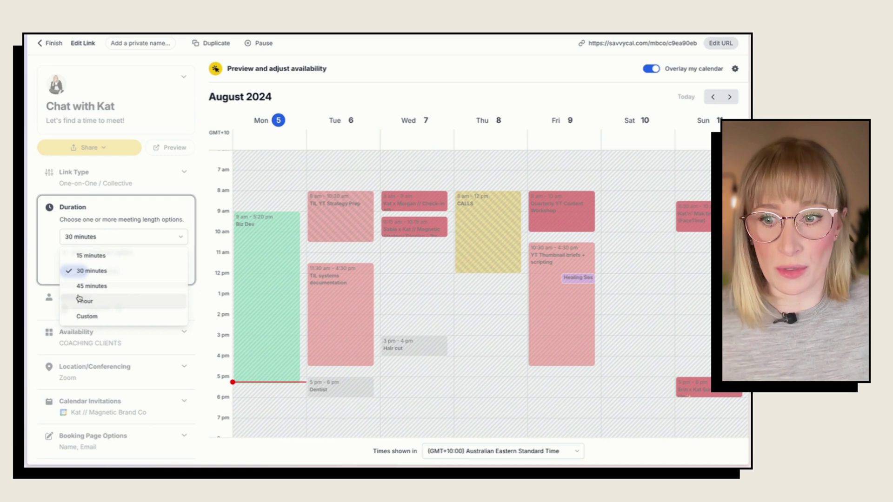
{"action": "left_click", "coordinate": [98, 288]}
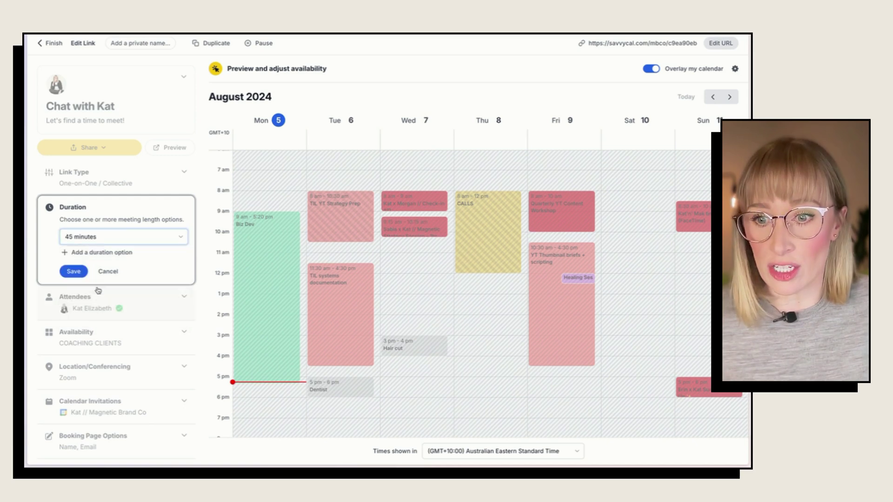
{"action": "left_click", "coordinate": [116, 254]}
{"action": "left_click", "coordinate": [111, 255]}
{"action": "left_click", "coordinate": [101, 319]}
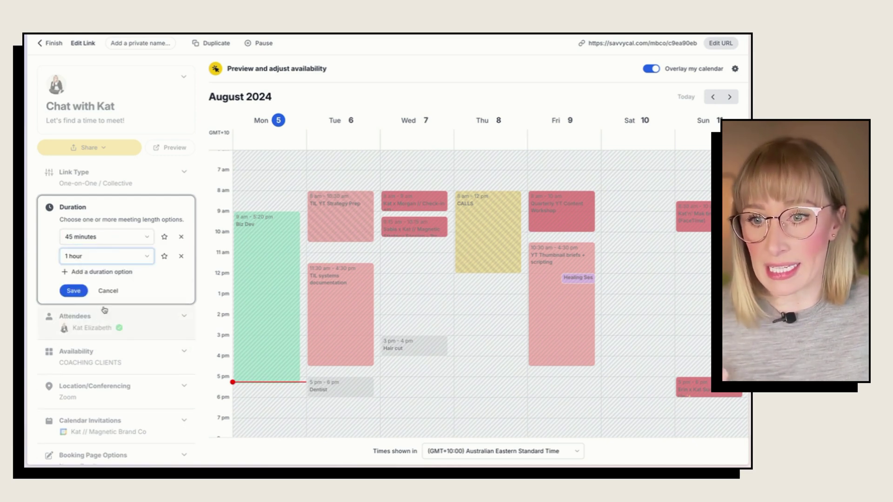
{"action": "left_click", "coordinate": [114, 272]}
{"action": "left_click", "coordinate": [112, 276]}
{"action": "left_click", "coordinate": [90, 354]}
{"action": "left_click", "coordinate": [79, 295]}
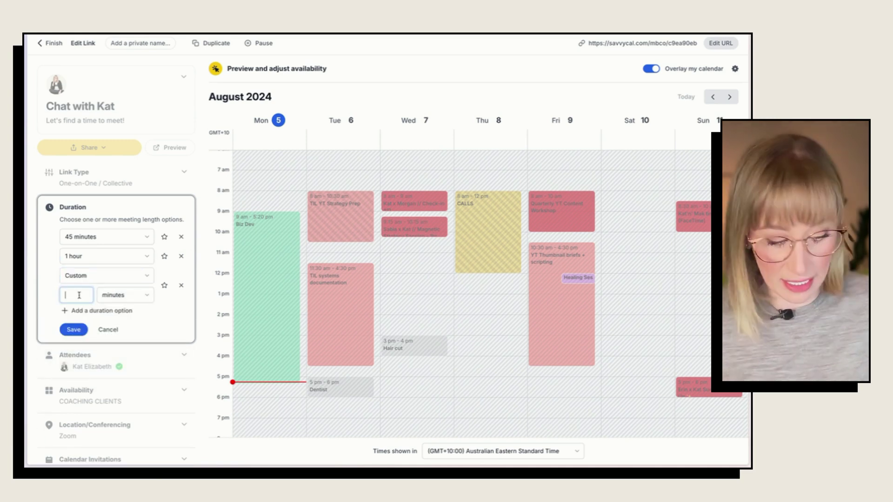
{"action": "type", "text": "75"}
{"action": "left_click", "coordinate": [70, 329]}
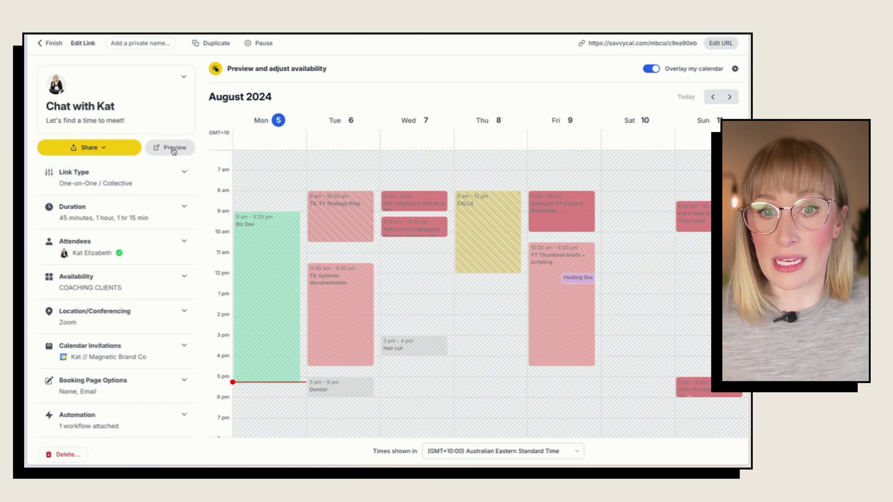
Preview the booking page and review the duration choices guests see.
{"action": "left_click", "coordinate": [172, 149]}
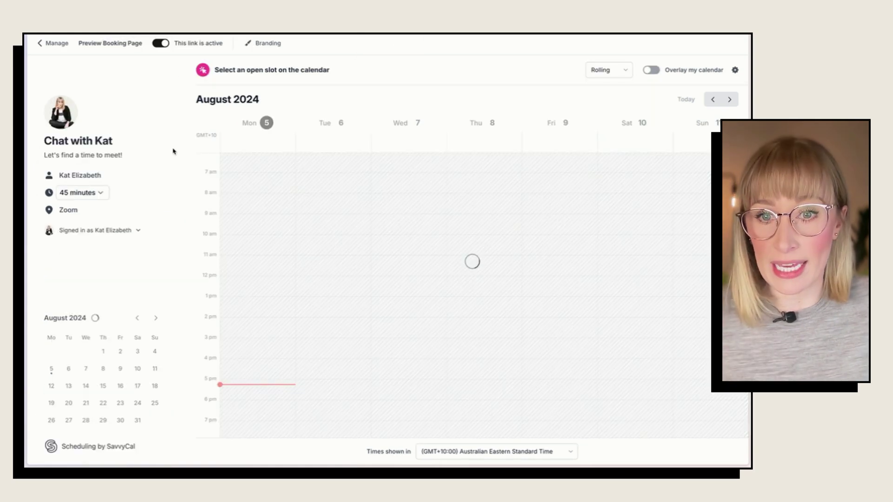
{"action": "left_click", "coordinate": [100, 193]}
{"action": "left_click", "coordinate": [131, 169]}
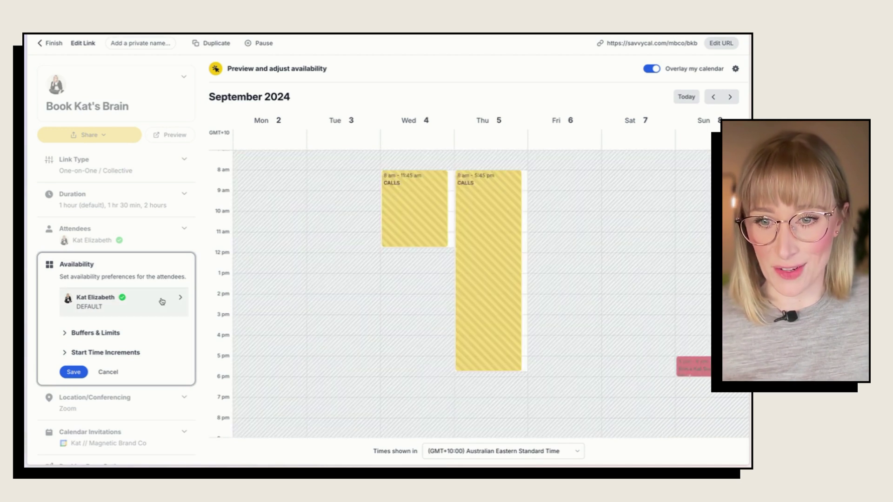
Edit the DEFAULT availability preset, discard recurring ranges, and review the CALLS time block.
{"action": "left_click", "coordinate": [162, 300]}
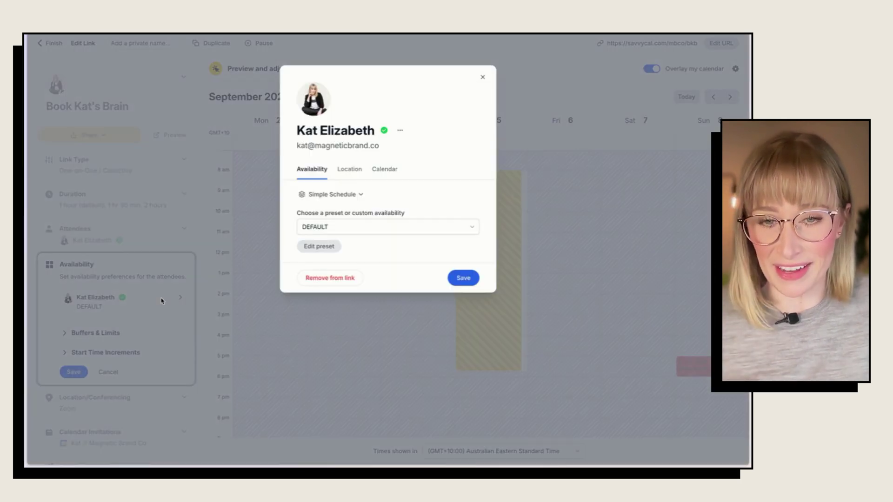
{"action": "left_click", "coordinate": [319, 246]}
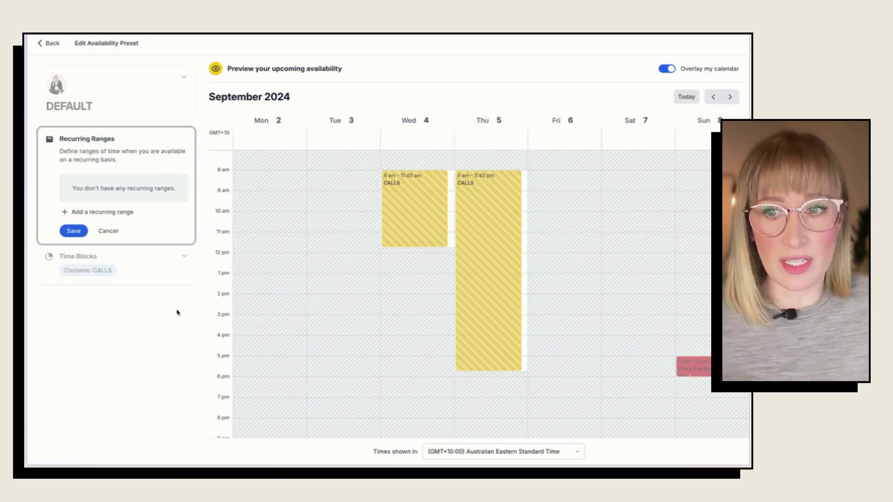
{"action": "left_click", "coordinate": [112, 236]}
{"action": "left_click", "coordinate": [143, 184]}
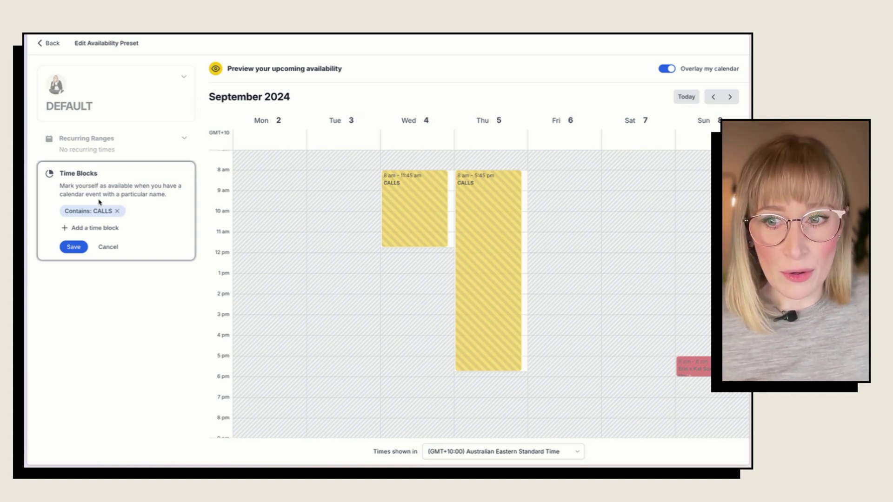
{"action": "left_click_drag", "start_coordinate": [60, 195], "coordinate": [158, 193]}
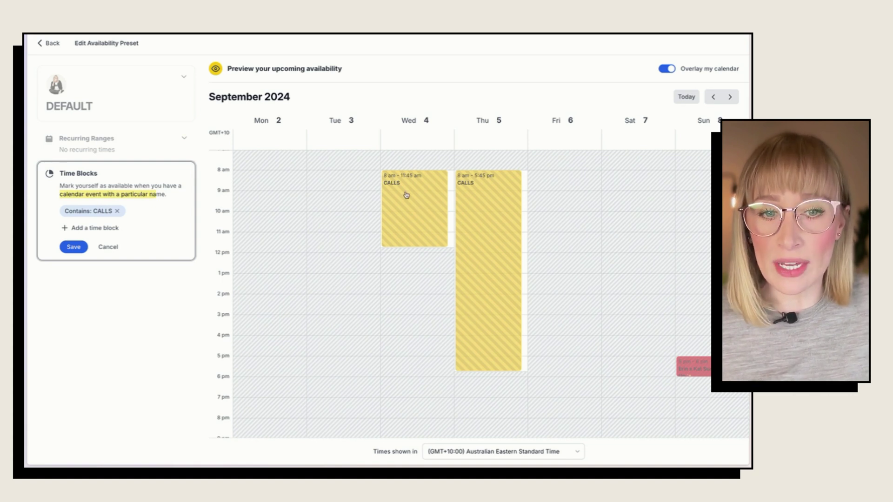